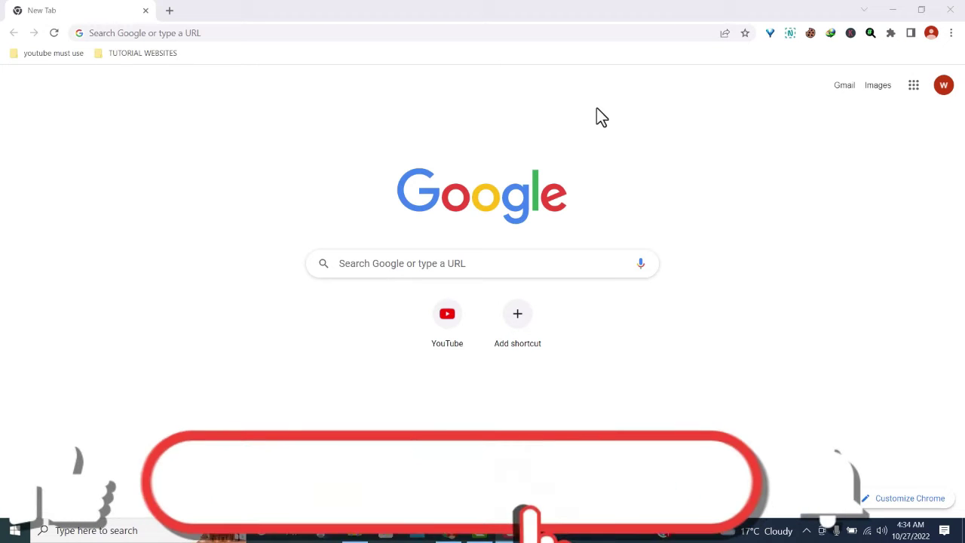
Search Google for 'cpalead'
click(339, 257)
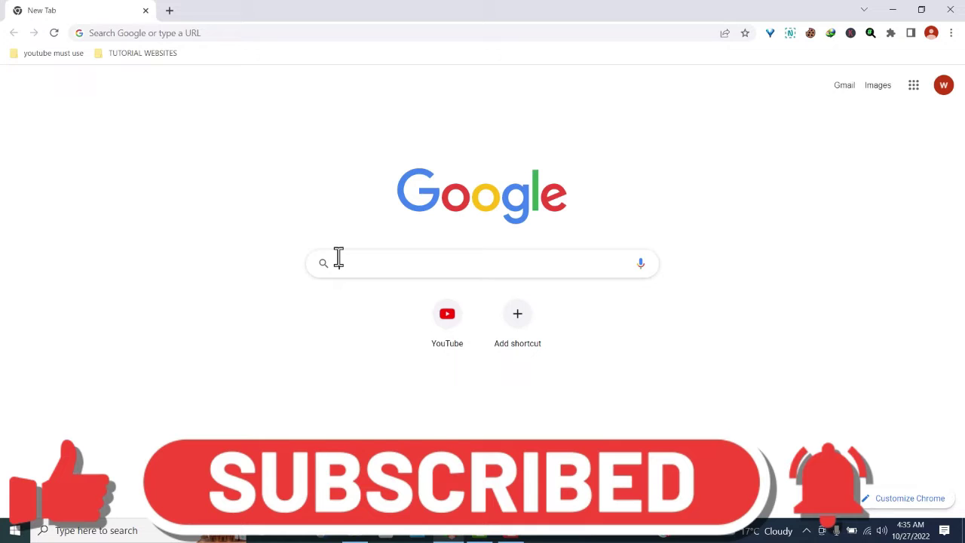
text(cpalead)
key(Return)
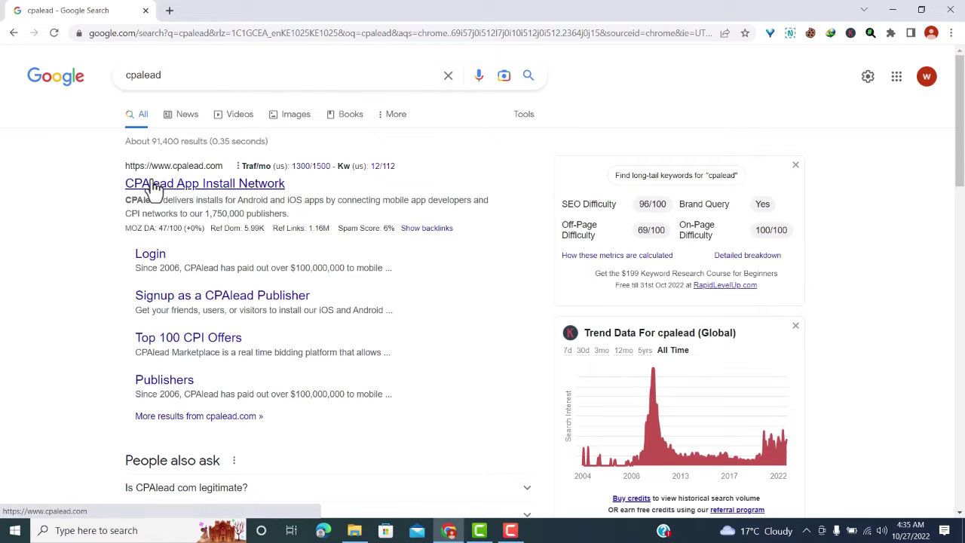
Open the CPAlead site and go to the publisher email sign-up form
click(152, 184)
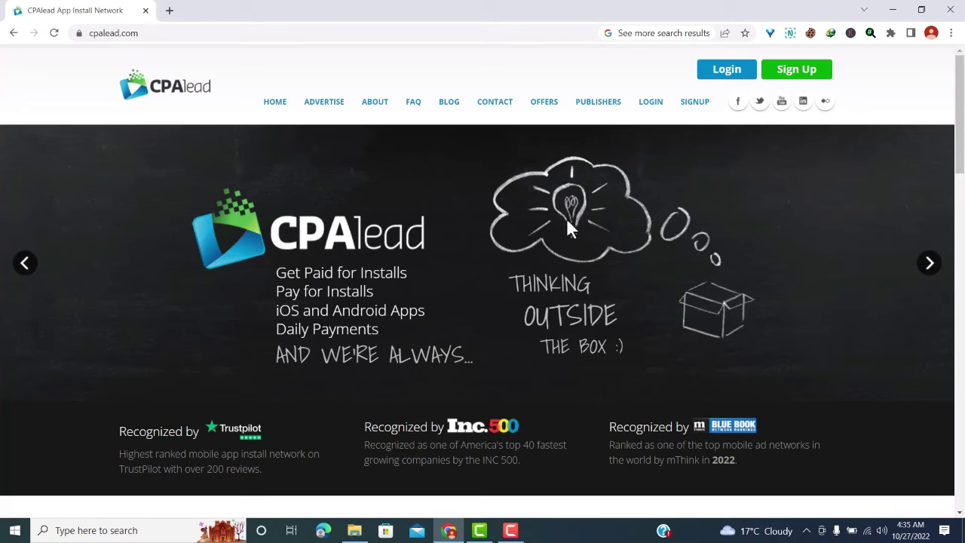
click(791, 73)
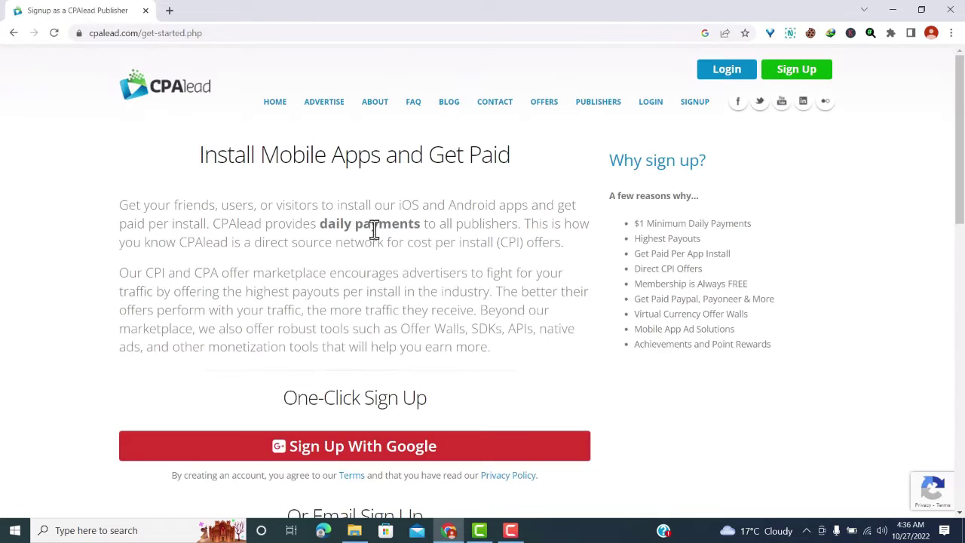
scroll(373, 241, down, 2)
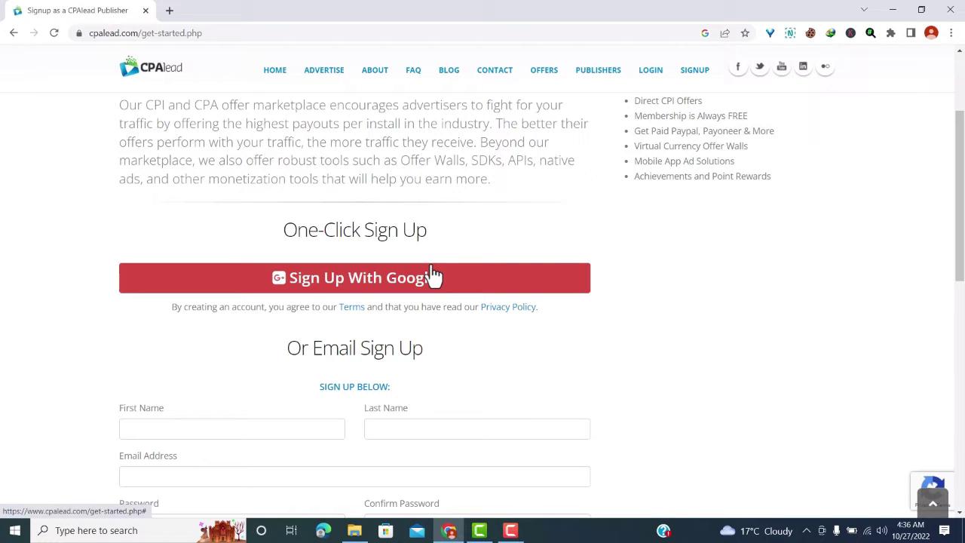
scroll(433, 276, down, 2)
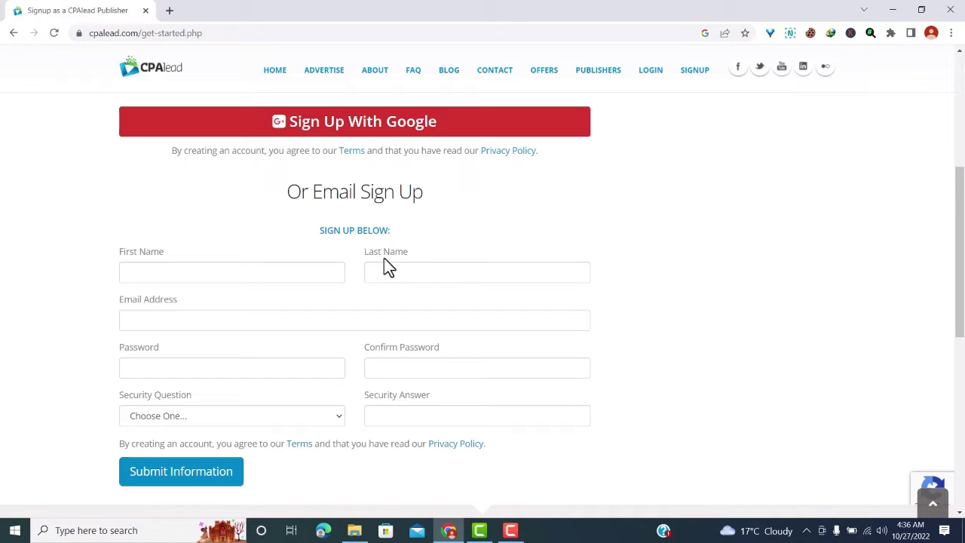
Enter the publisher's first name, last name and e-mail address
click(232, 277)
key(BackSpace)
key(BackSpace)
key(BackSpace)
key(BackSpace)
click(461, 280)
click(254, 319)
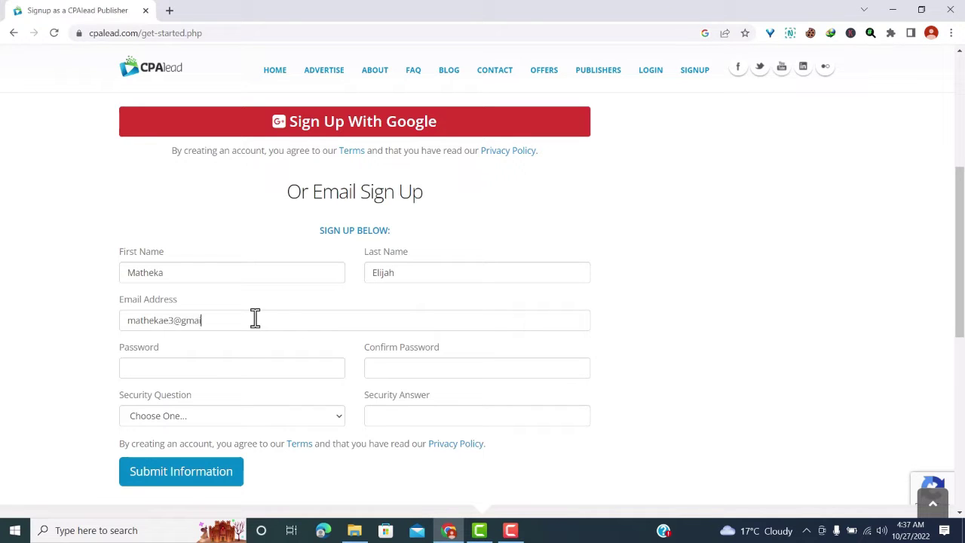
Accept Chrome's suggested password and set the 'Where were you born?' security question with its answer
click(240, 361)
click(247, 398)
click(230, 416)
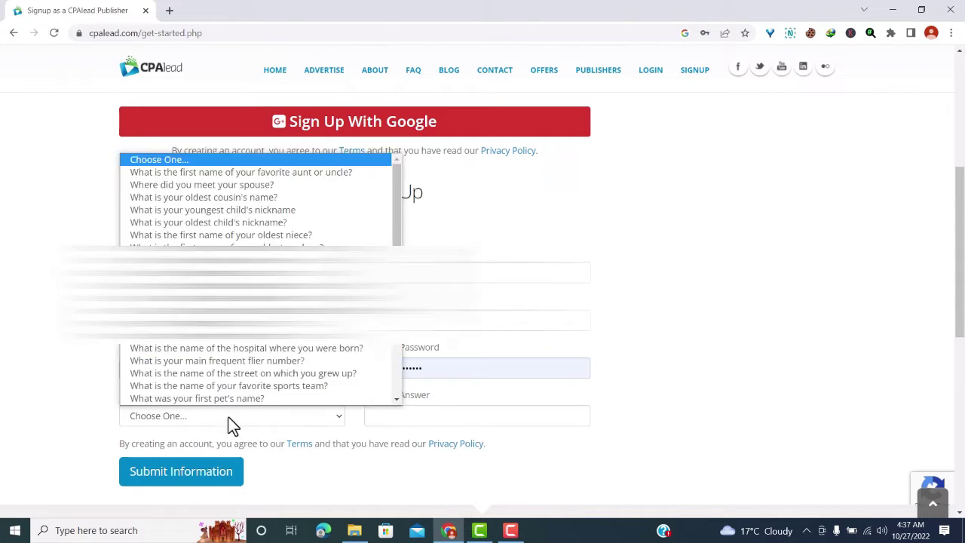
scroll(230, 196, down, 1)
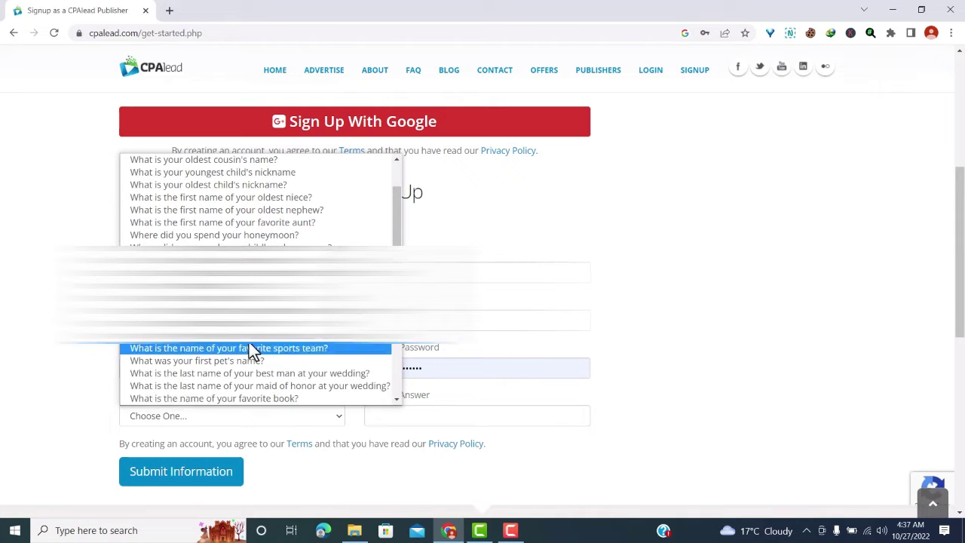
scroll(252, 346, down, 3)
click(189, 398)
click(394, 418)
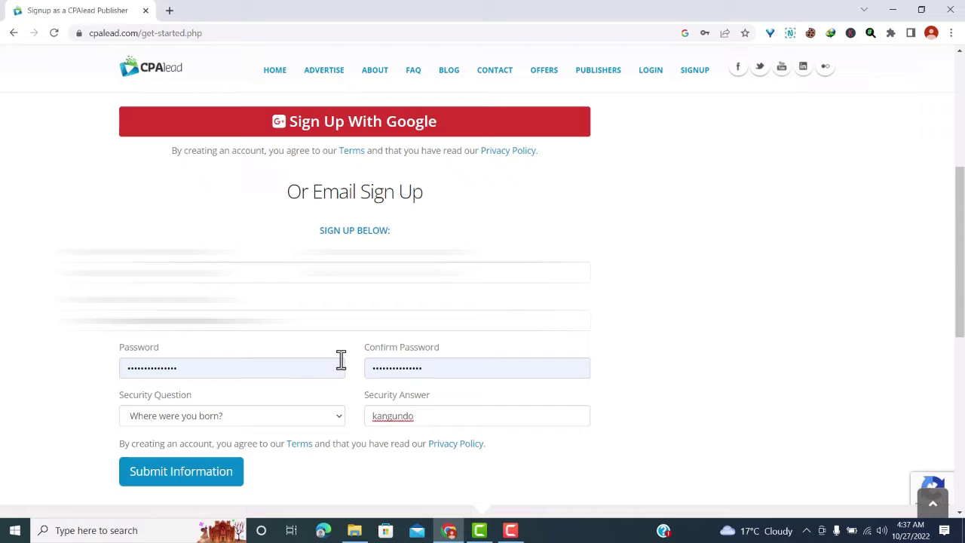
Submit the sign-up information, then agree to and submit the Publisher Terms and Conditions
click(193, 477)
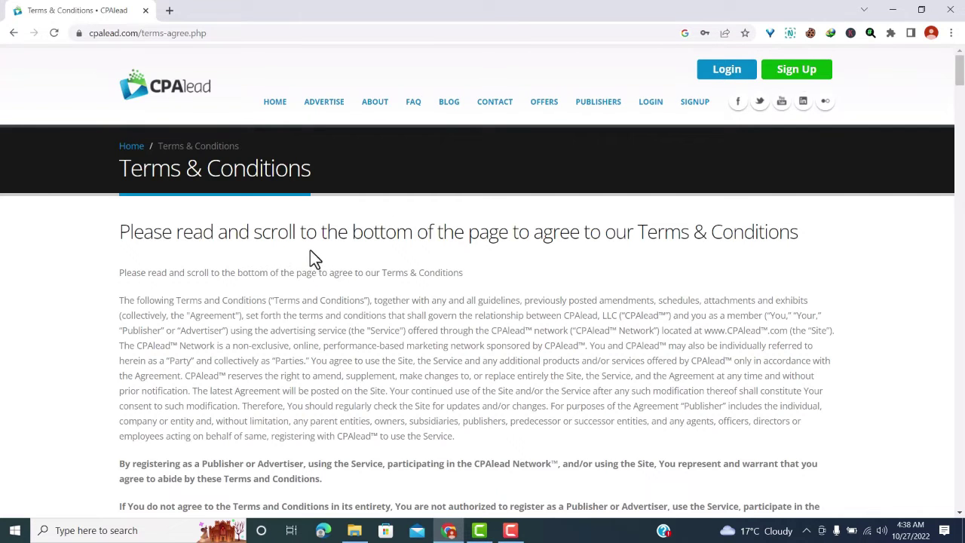
scroll(324, 257, down, 12)
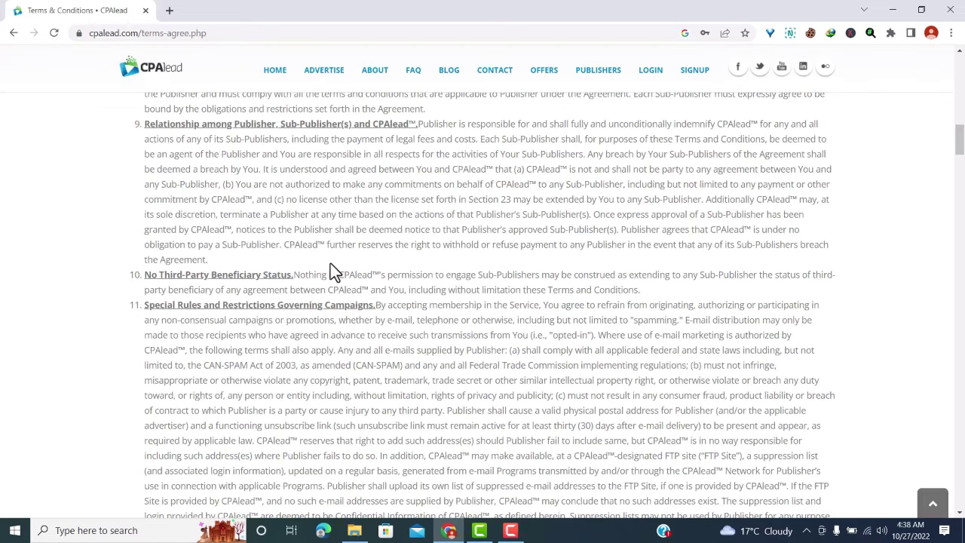
scroll(330, 268, down, 5)
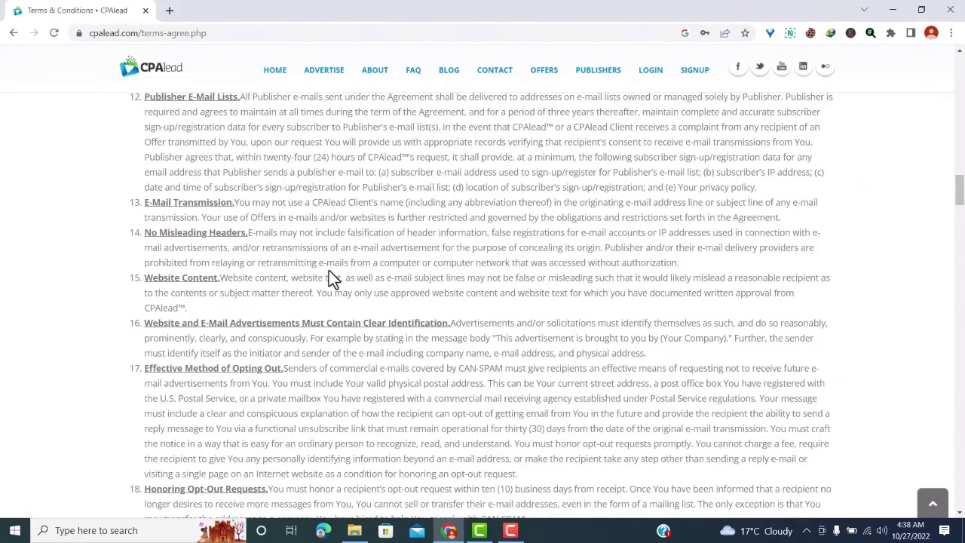
scroll(329, 271, down, 5)
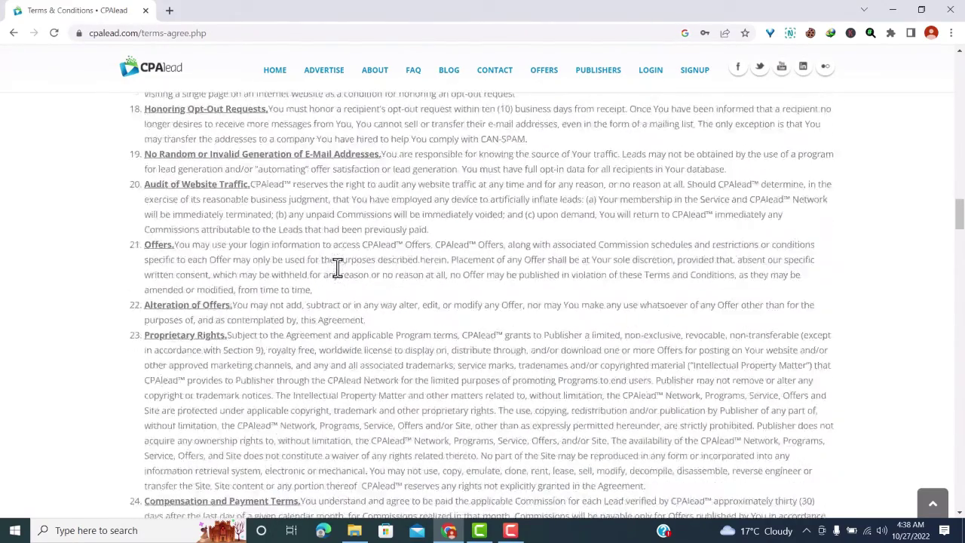
scroll(305, 268, down, 20)
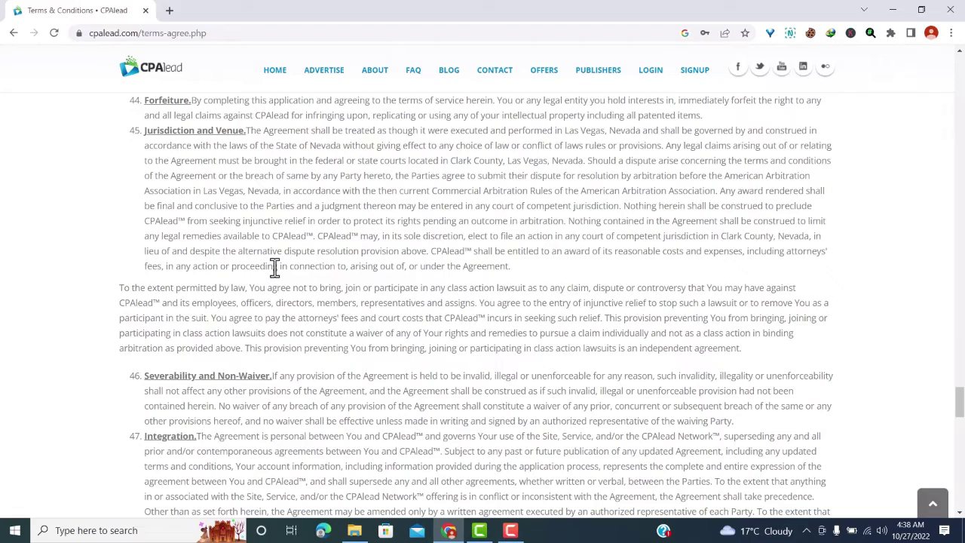
scroll(278, 274, down, 15)
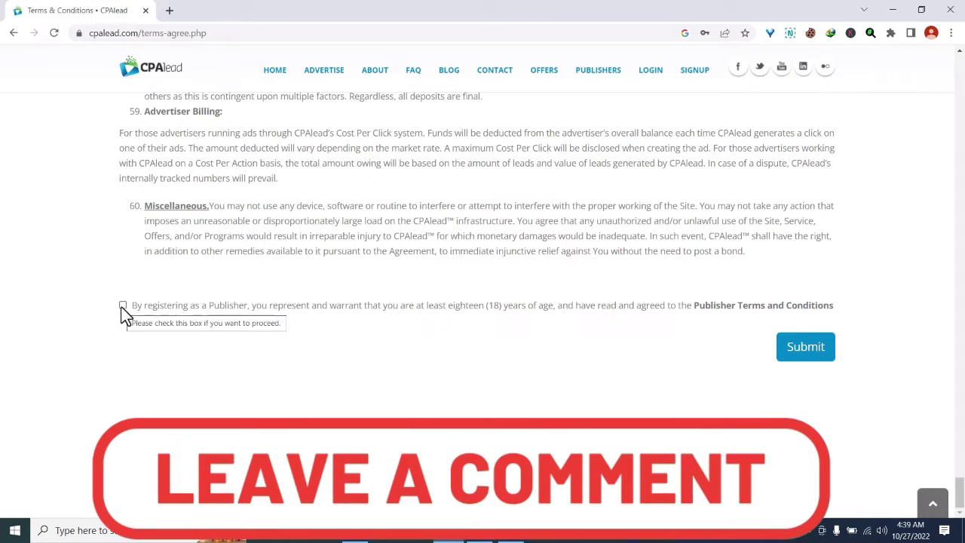
click(123, 307)
click(811, 360)
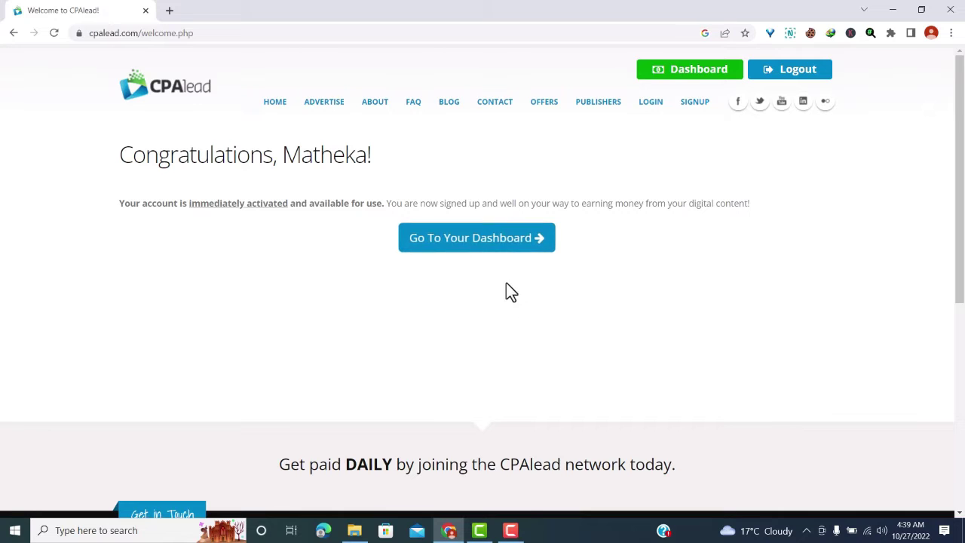
Go to the publisher dashboard and open a new browser tab
click(463, 240)
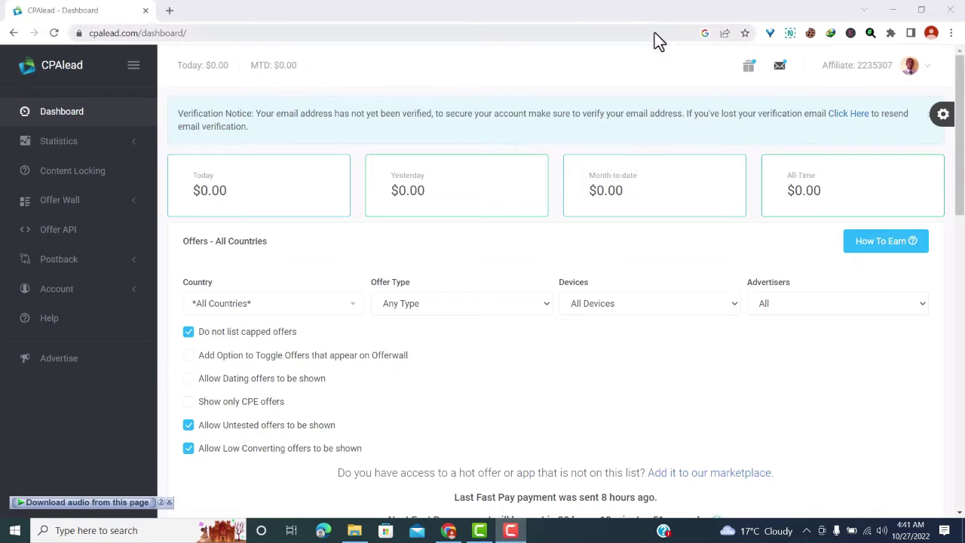
key(ctrl+t)
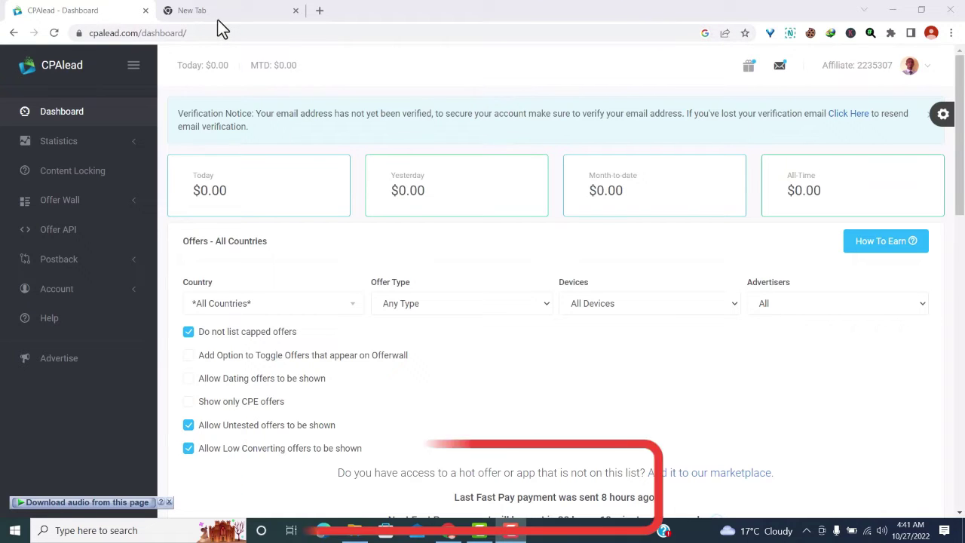
Open the copied verification link in the new tab and dismiss the Verified and New messages popups
click(221, 15)
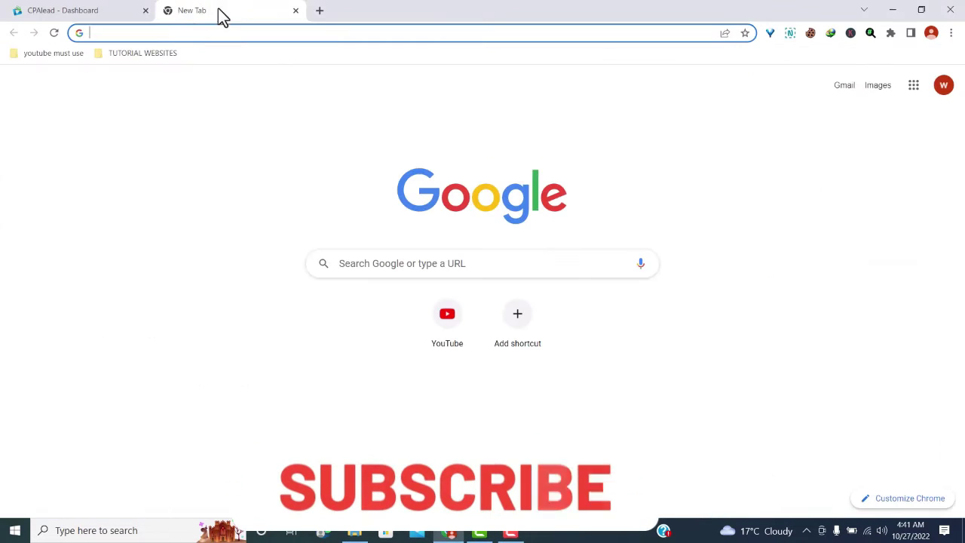
right_click(161, 34)
click(240, 135)
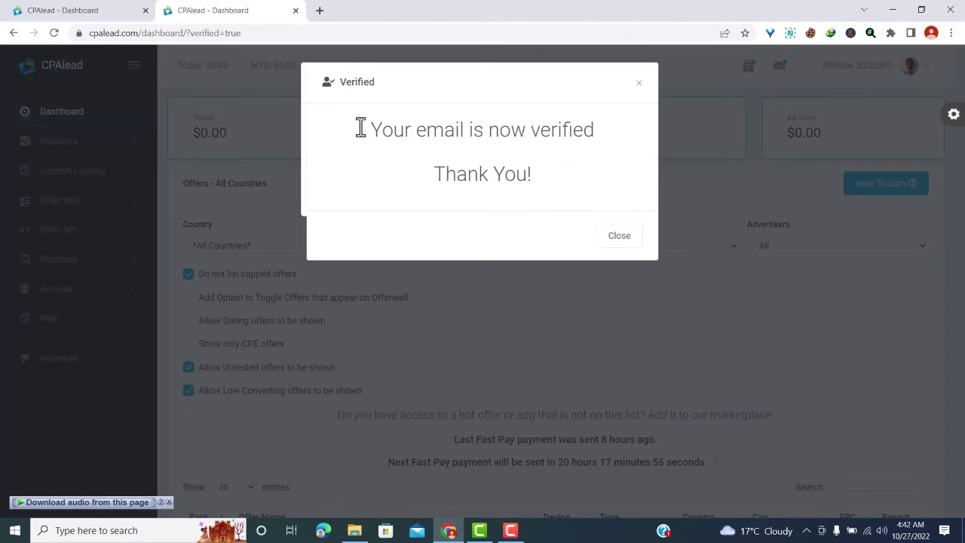
click(625, 249)
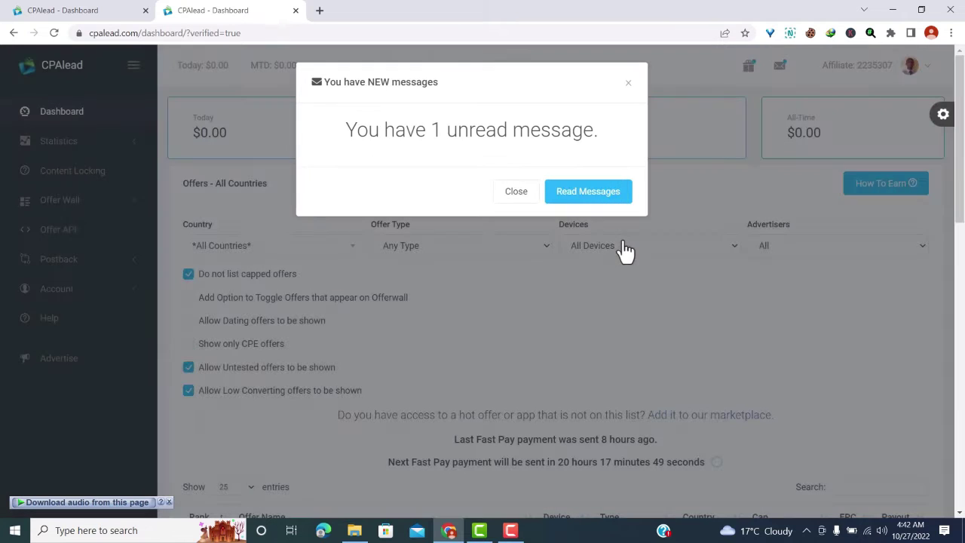
click(516, 193)
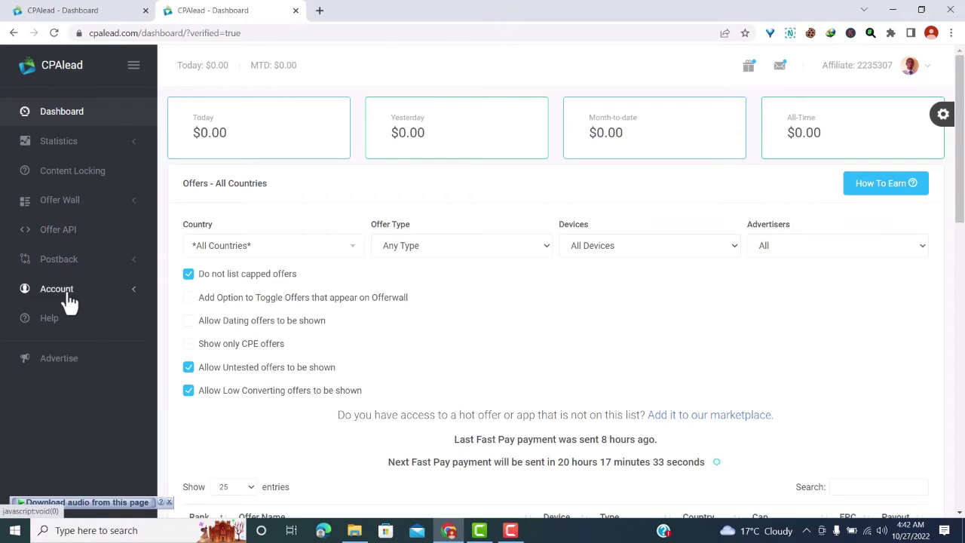
Open Account > Payments and the Extra Payment Info Forms page
click(66, 299)
click(64, 332)
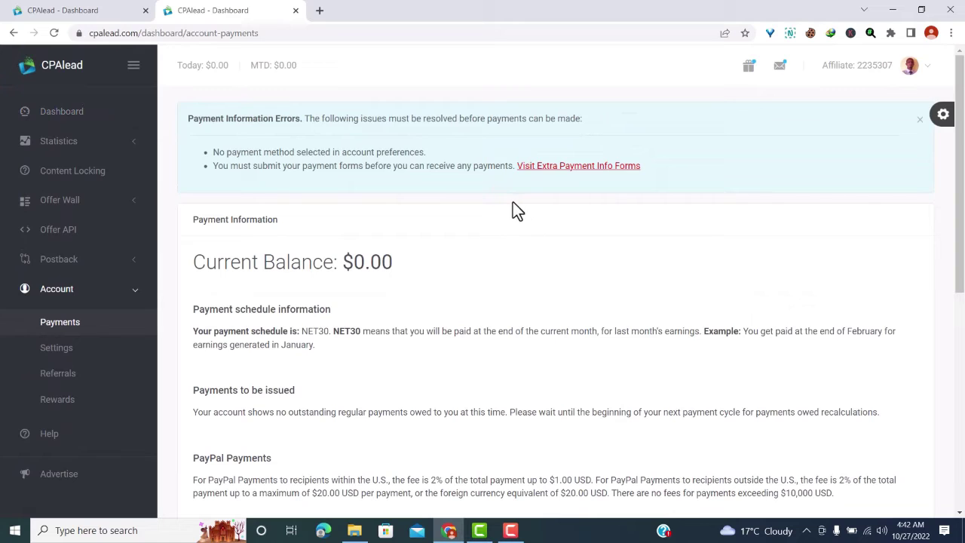
click(548, 171)
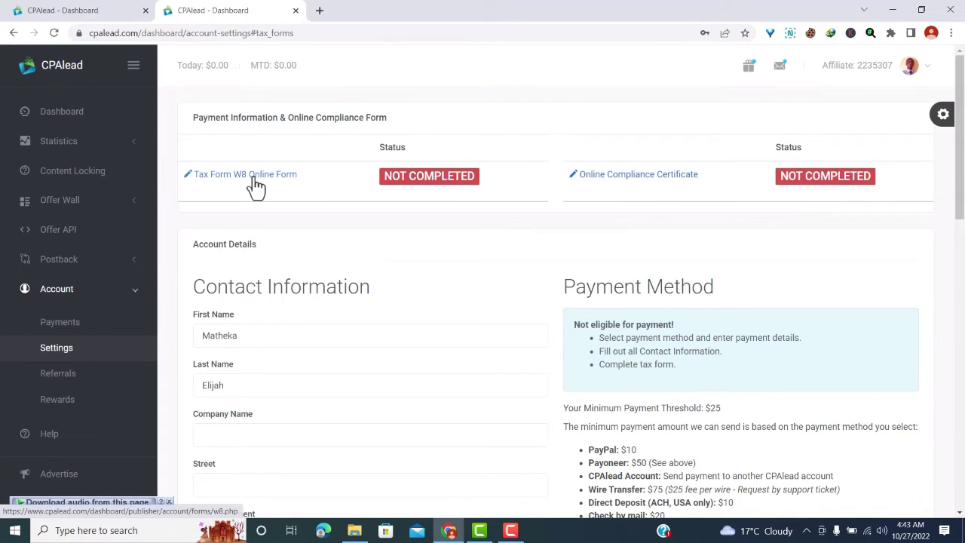
Open the Tax Form W8 and fill in the resident address, residence city and business name
click(216, 177)
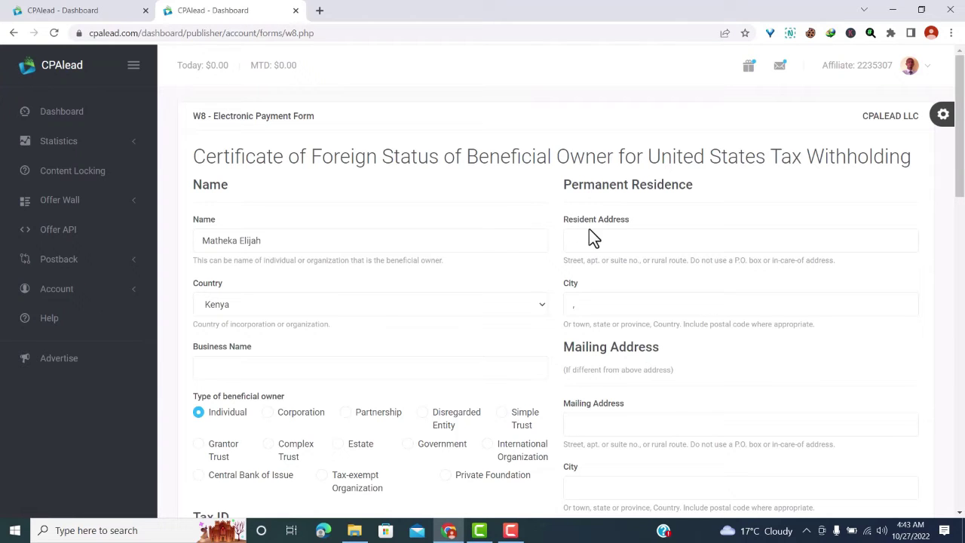
scroll(589, 228, down, 1)
click(575, 179)
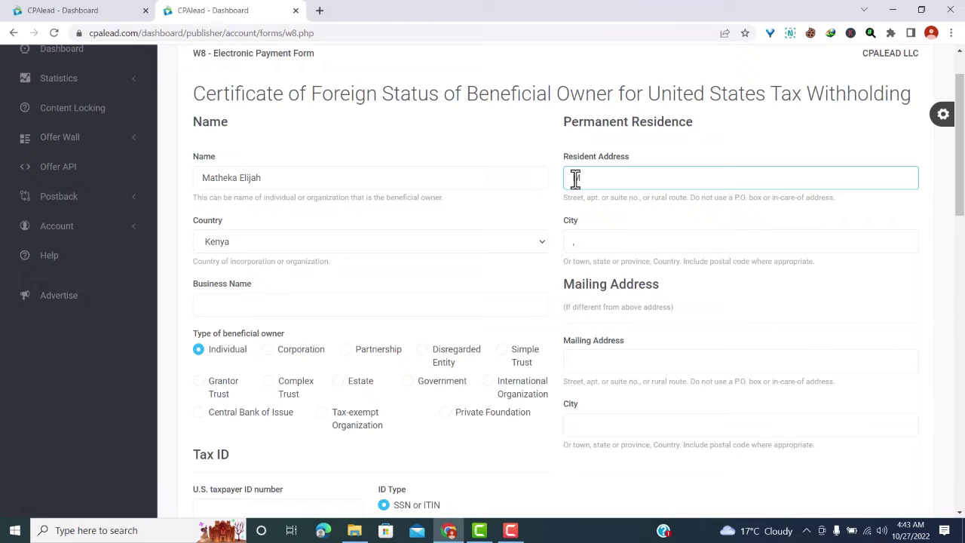
click(577, 243)
text(Meru)
click(209, 306)
text(Matheka)
Fill in the W8 mailing address and mailing address city
scroll(579, 179, down, 3)
click(579, 180)
click(585, 238)
text(Eastern)
Type the publisher's name as the signature and sign and submit the W8 form
scroll(520, 277, down, 2)
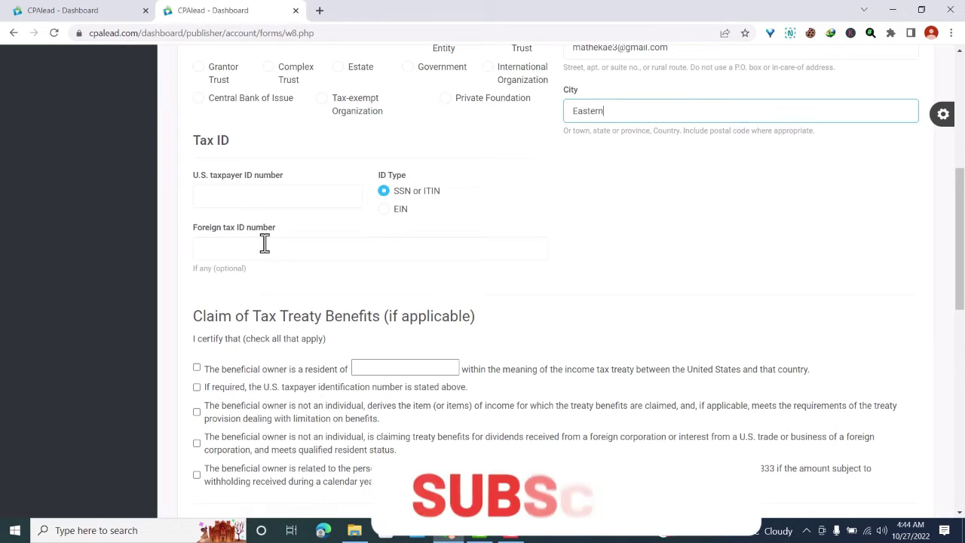
scroll(265, 243, down, 2)
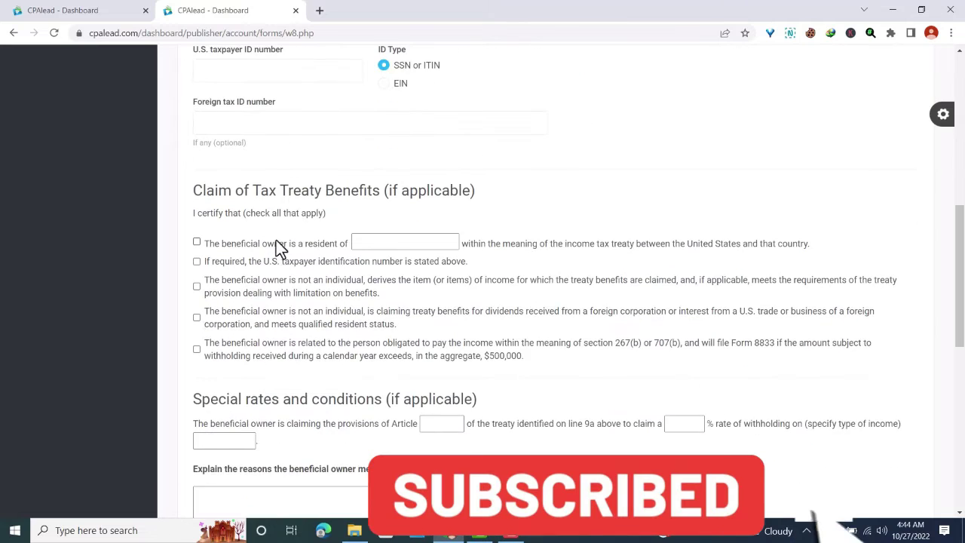
scroll(266, 240, down, 10)
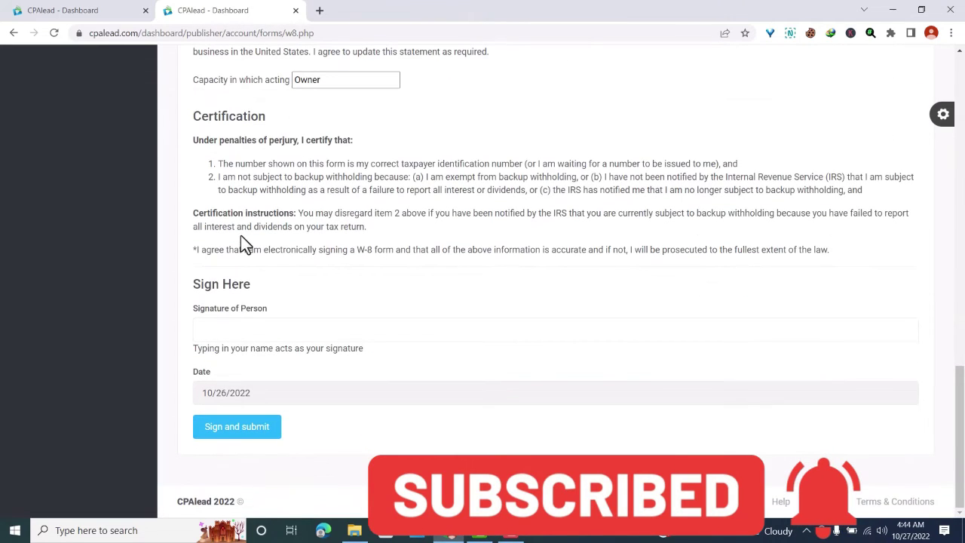
click(214, 325)
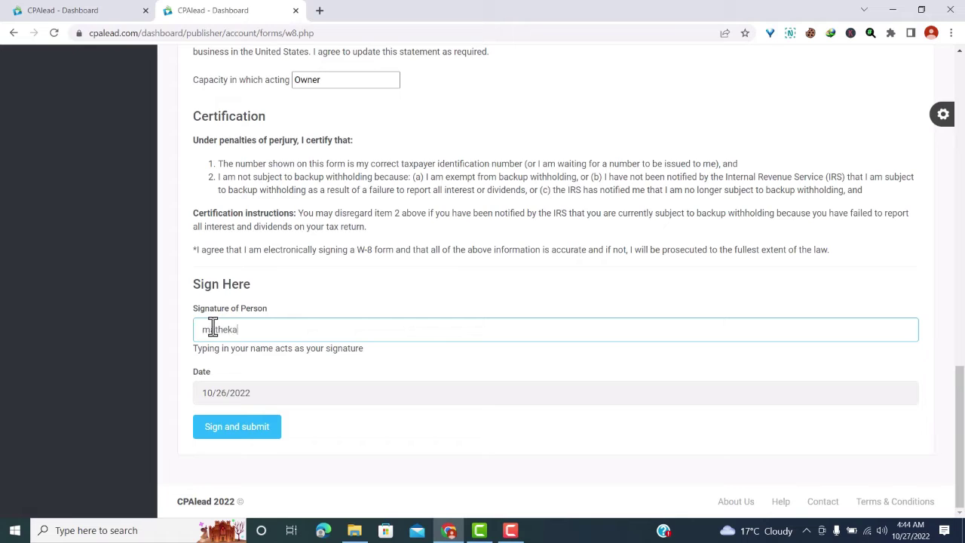
click(234, 436)
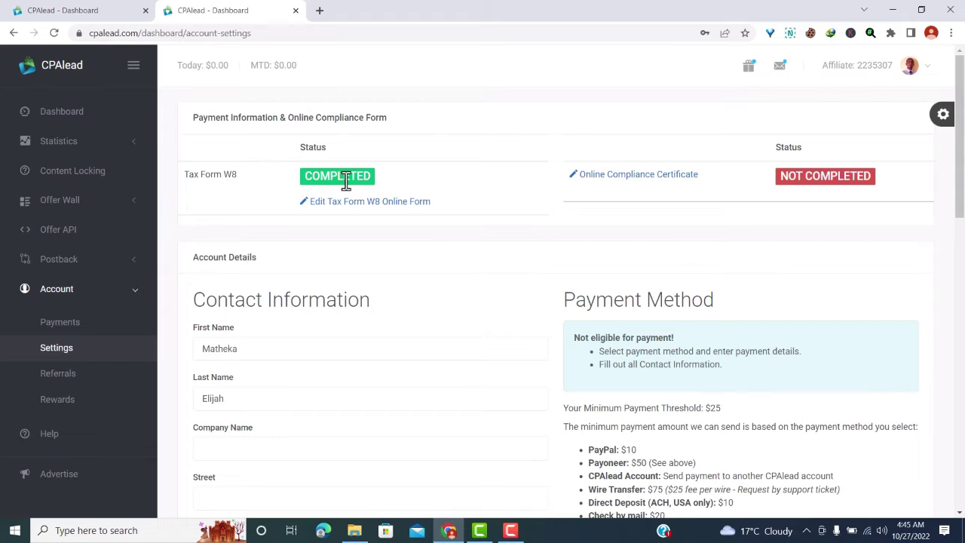
Open the Online Compliance Certificate, fill the signature with the autofill name, and sign and submit
click(609, 181)
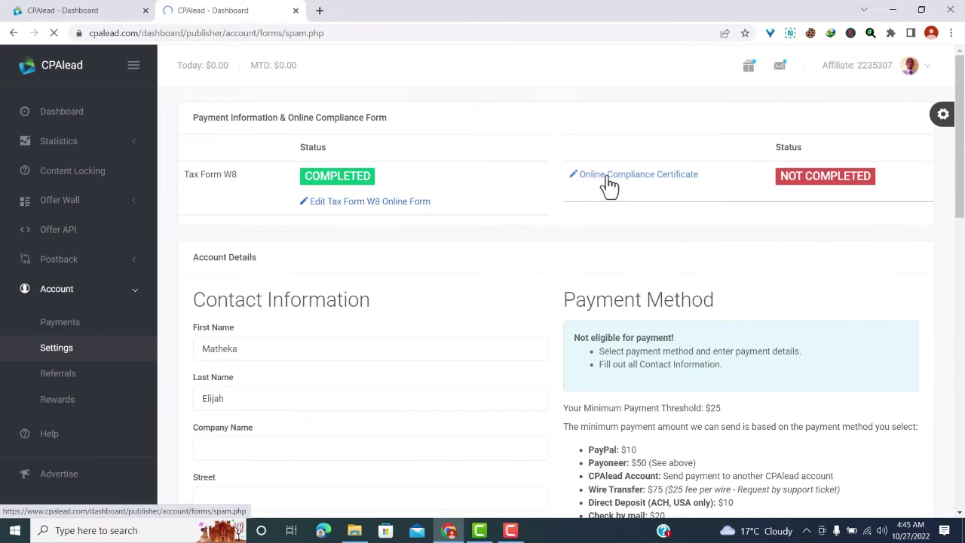
scroll(594, 183, down, 3)
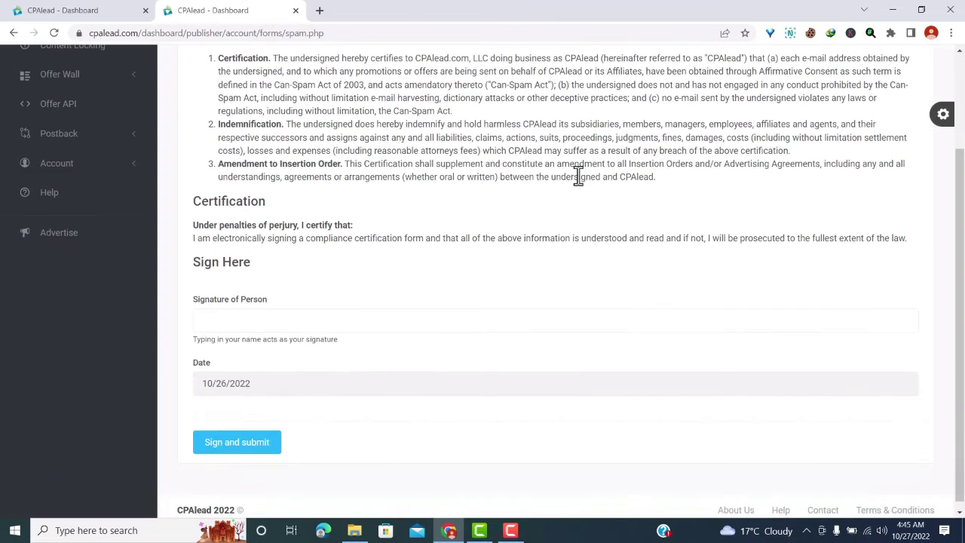
scroll(503, 164, up, 3)
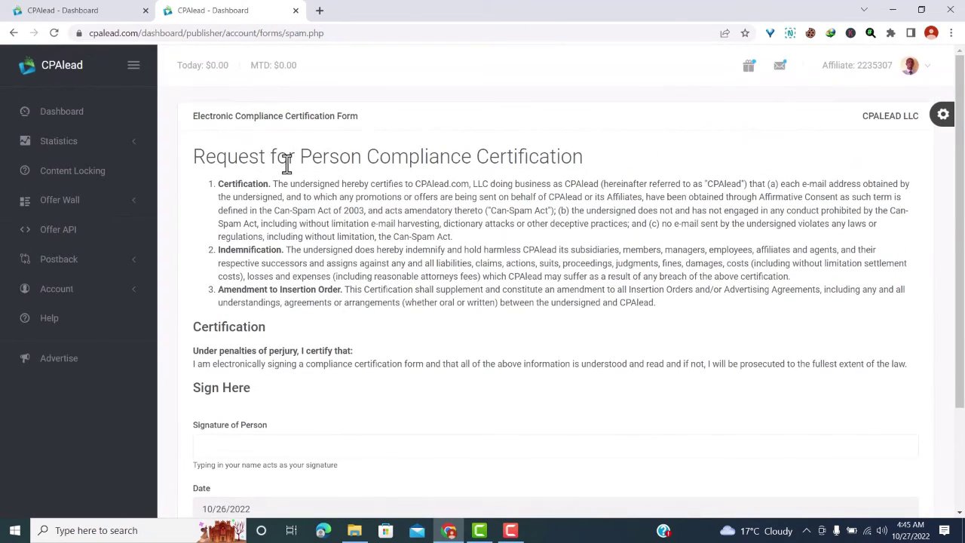
scroll(334, 241, down, 3)
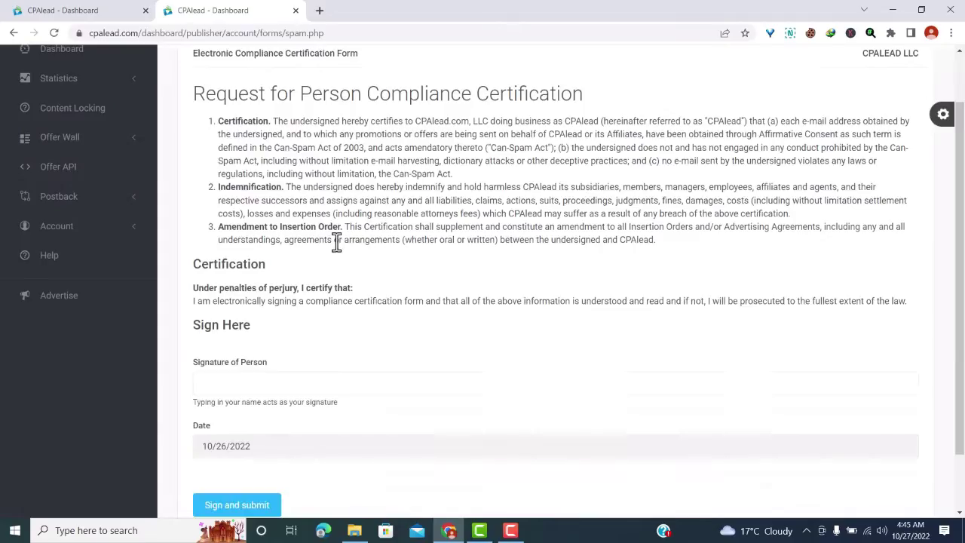
scroll(321, 254, down, 1)
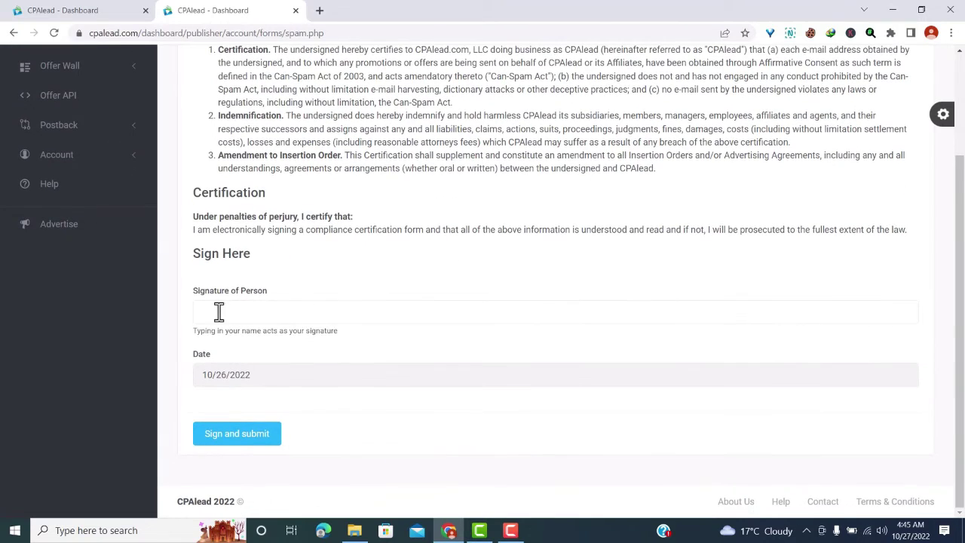
click(217, 312)
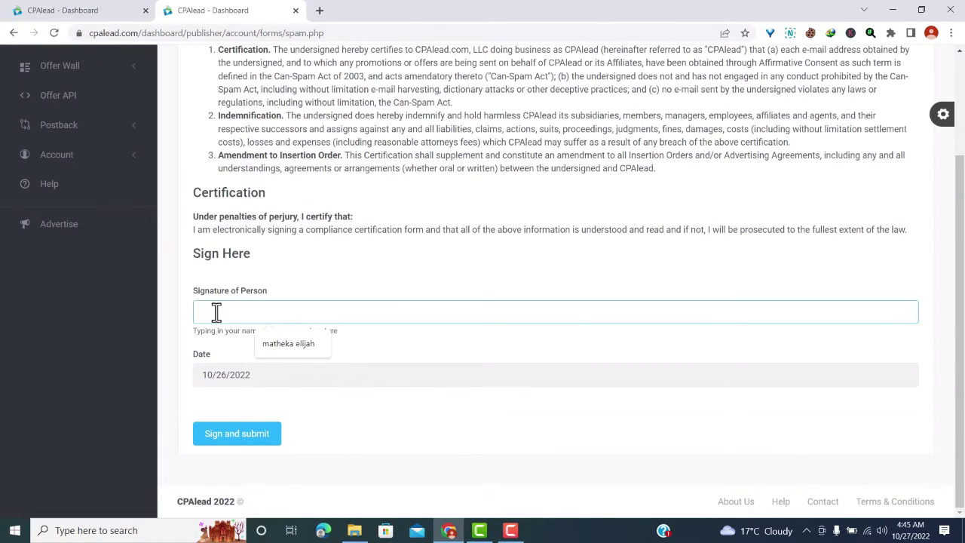
click(271, 345)
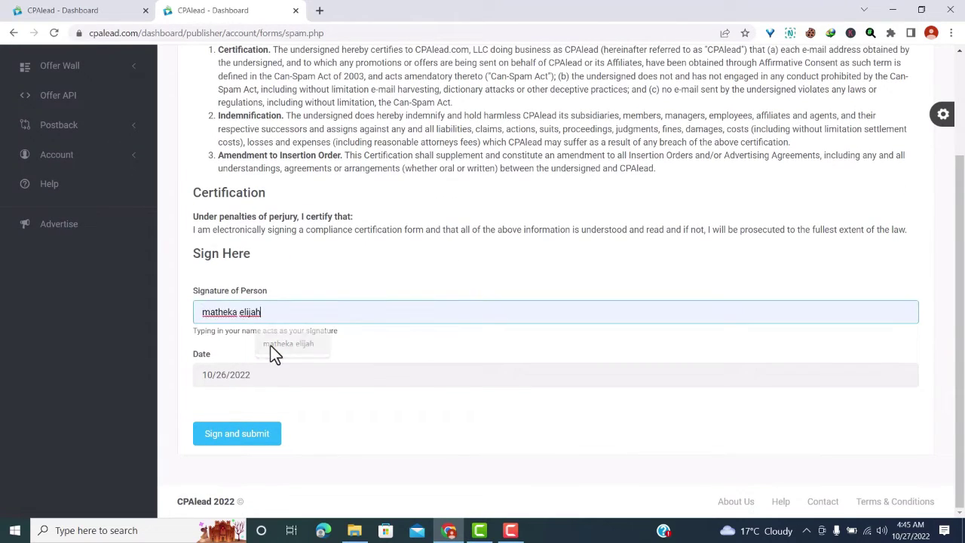
click(250, 446)
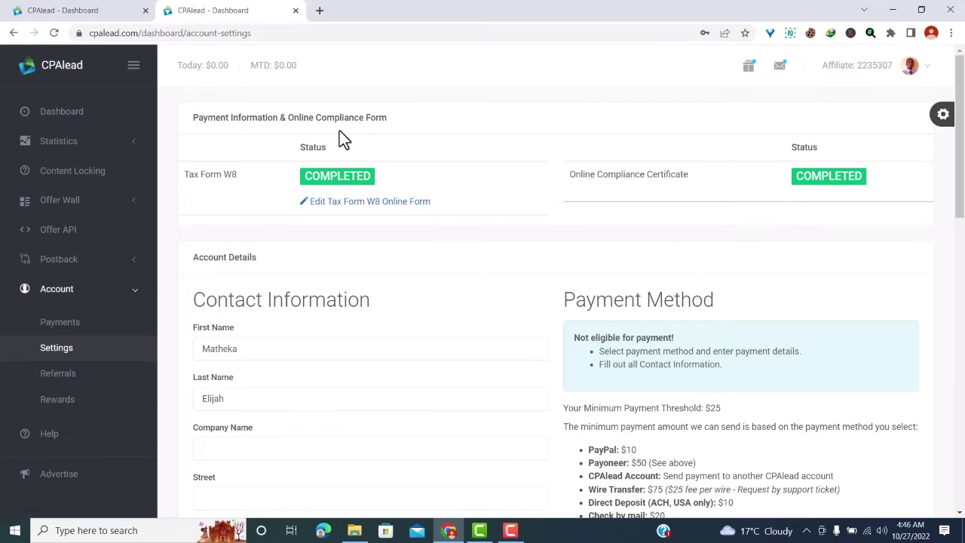
scroll(334, 146, down, 3)
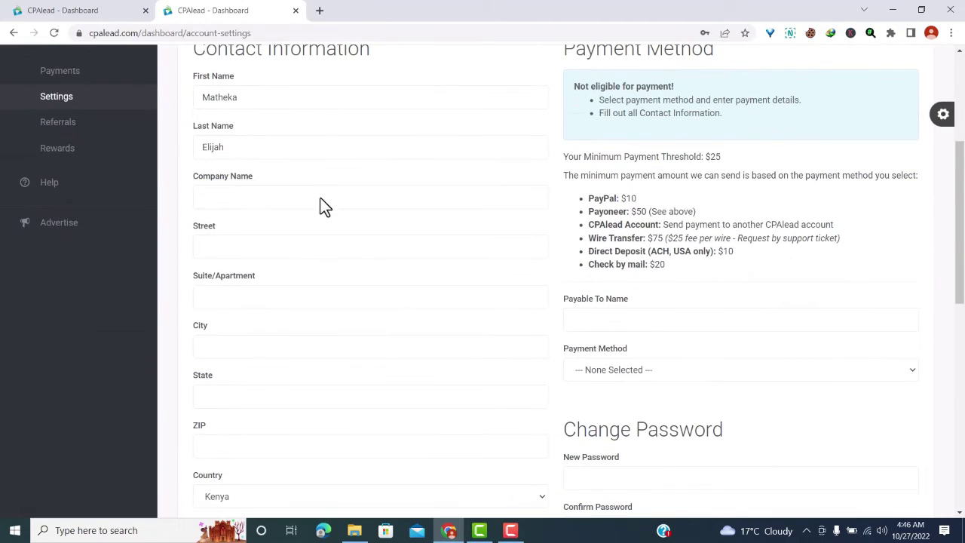
click(224, 196)
text(Matheka)
click(220, 248)
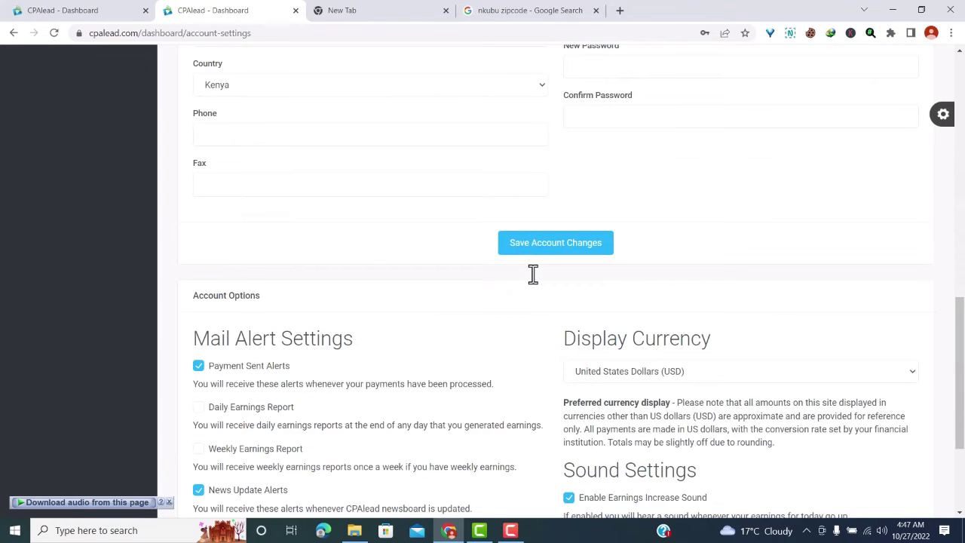
scroll(532, 273, up, 5)
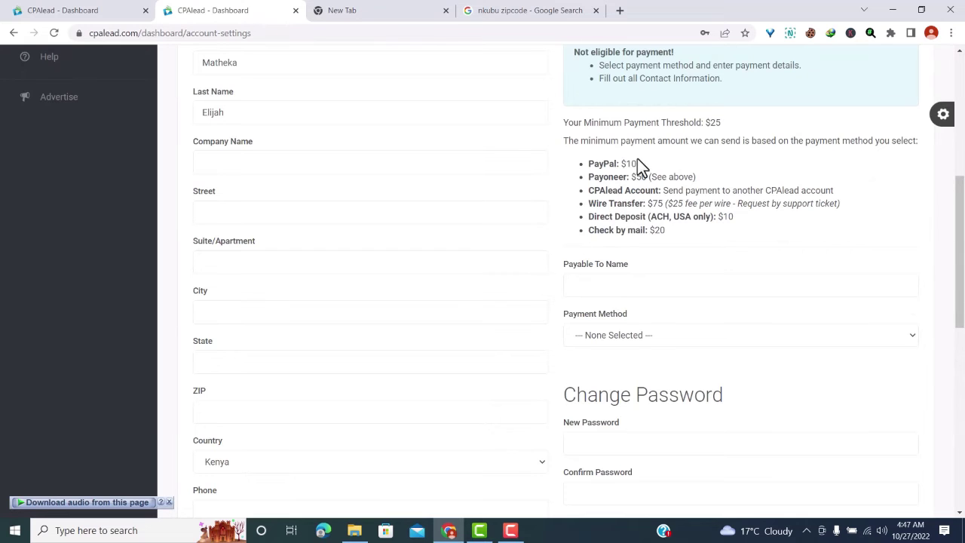
scroll(638, 160, up, 1)
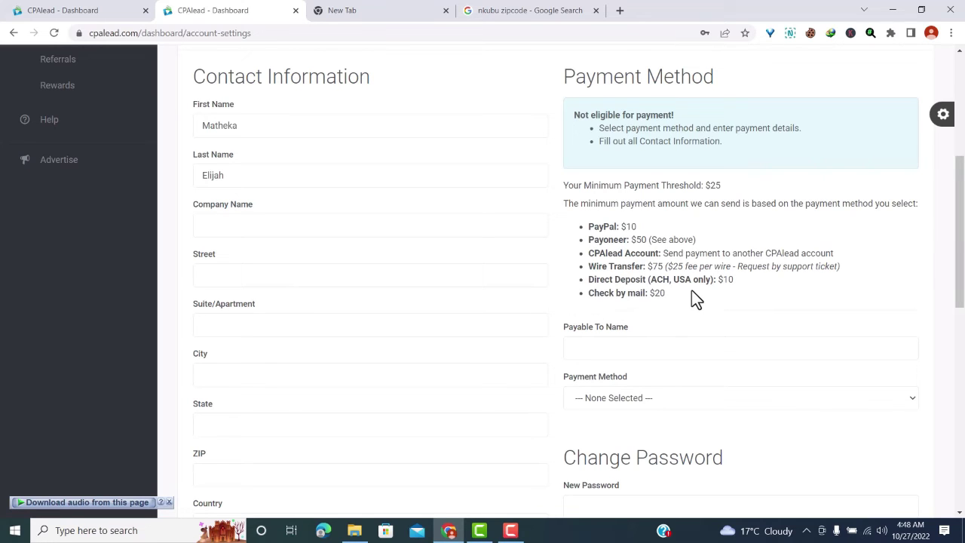
Enter the payable-to name, choose Paypal as the payment method, and enter the PayPal e-mail
click(649, 348)
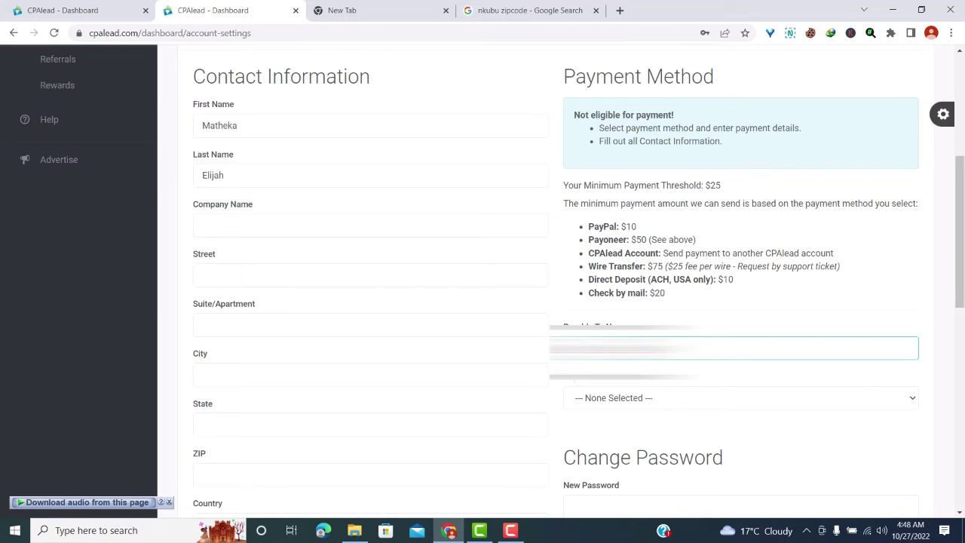
scroll(684, 225, down, 2)
key(Tab)
click(630, 220)
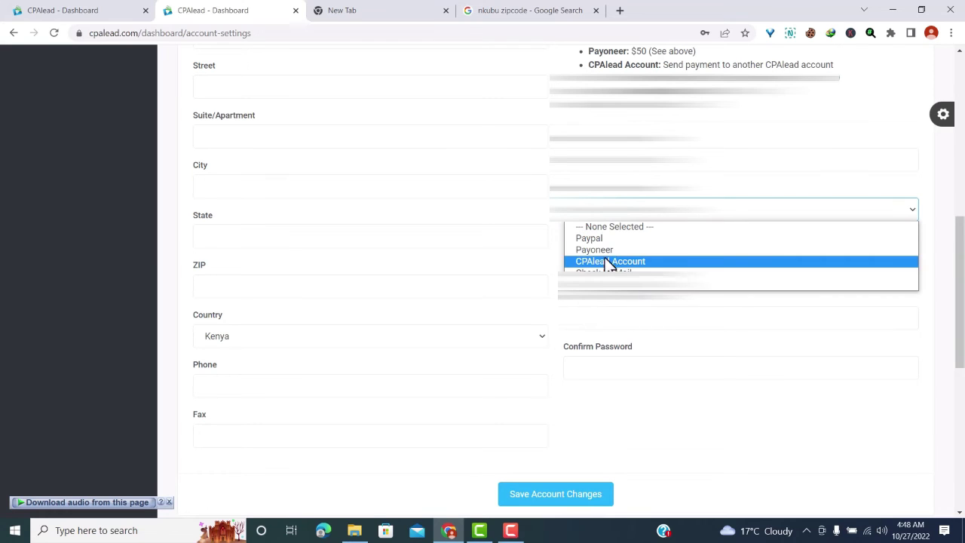
click(607, 243)
click(613, 260)
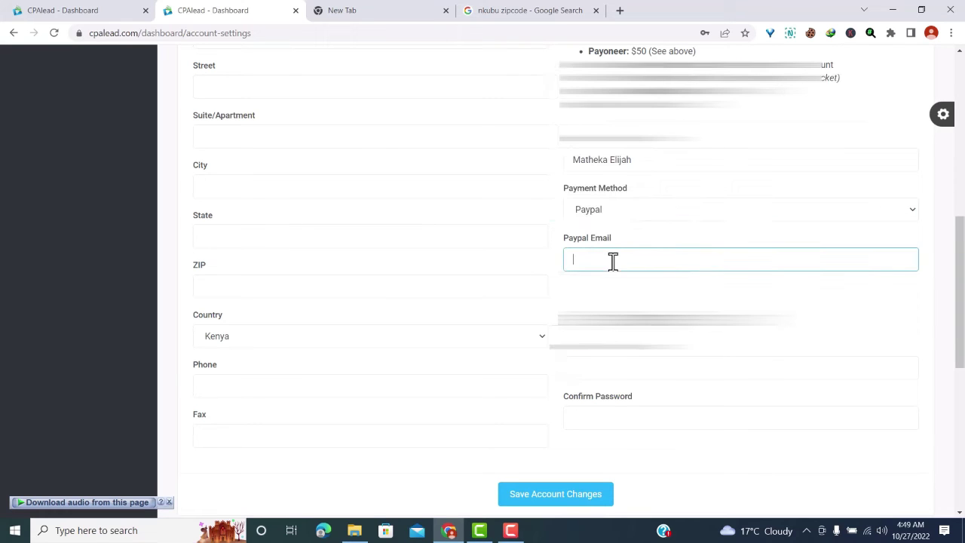
Paste the new account password into both password fields and save the account changes
scroll(647, 261, down, 2)
click(577, 235)
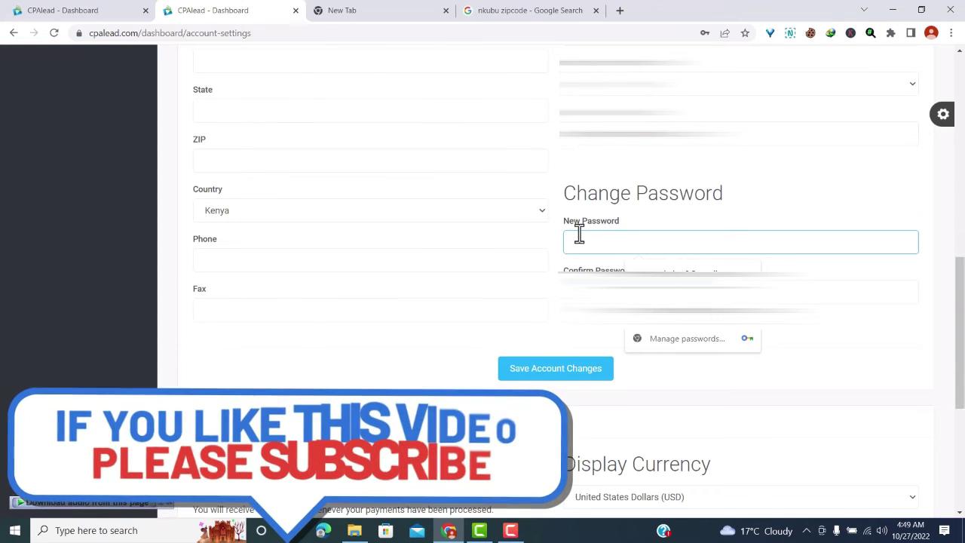
key(ctrl+v)
key(Tab)
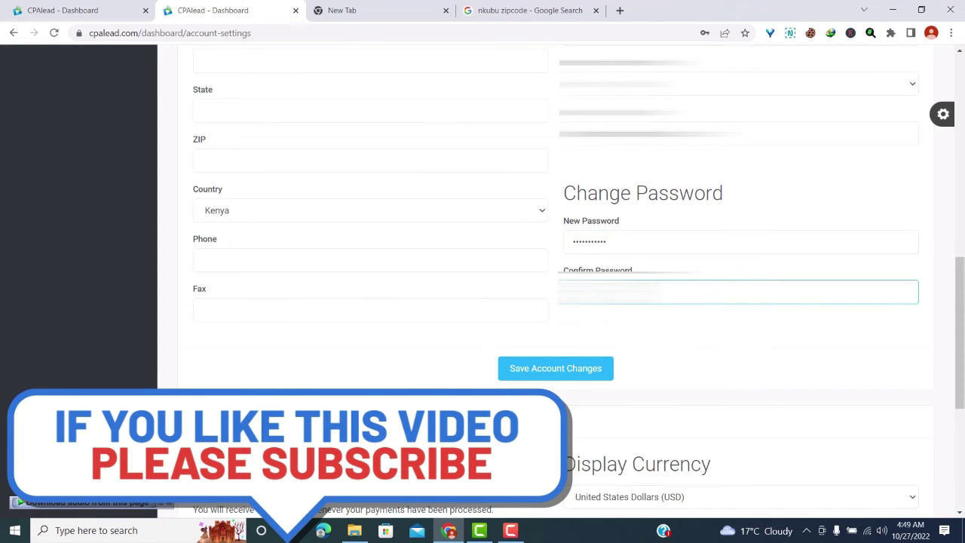
key(ctrl+v)
scroll(553, 318, down, 1)
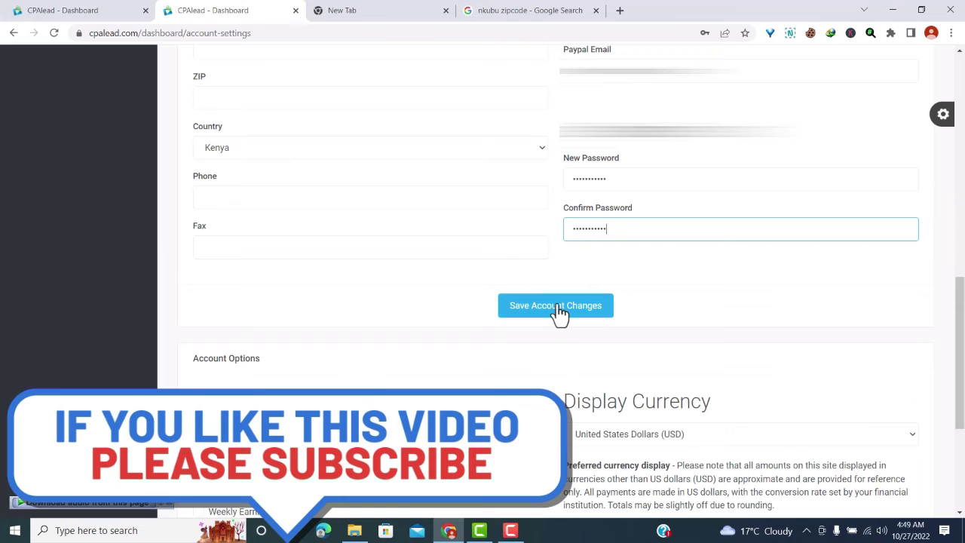
click(556, 306)
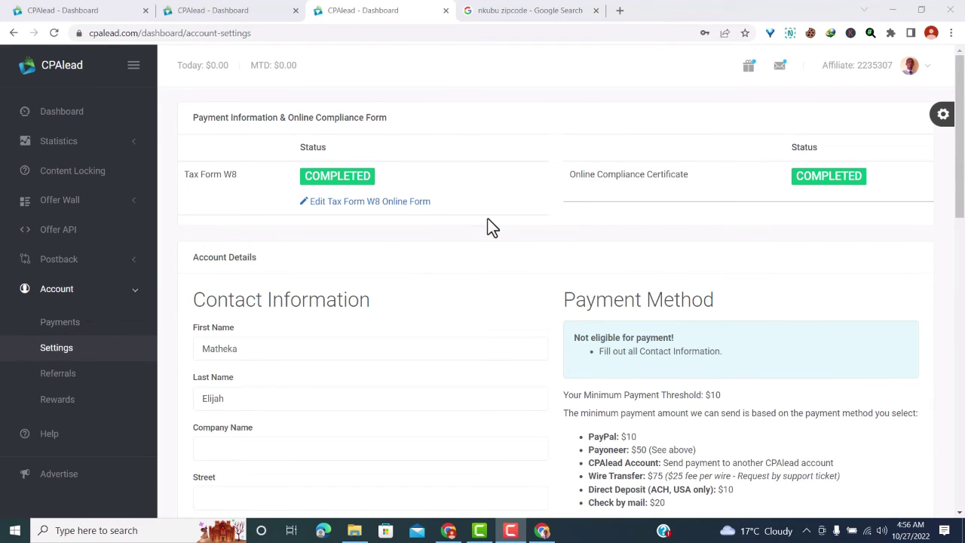
Review the Payments overview's $0.00 balance and empty history, then return to the Dashboard
click(61, 325)
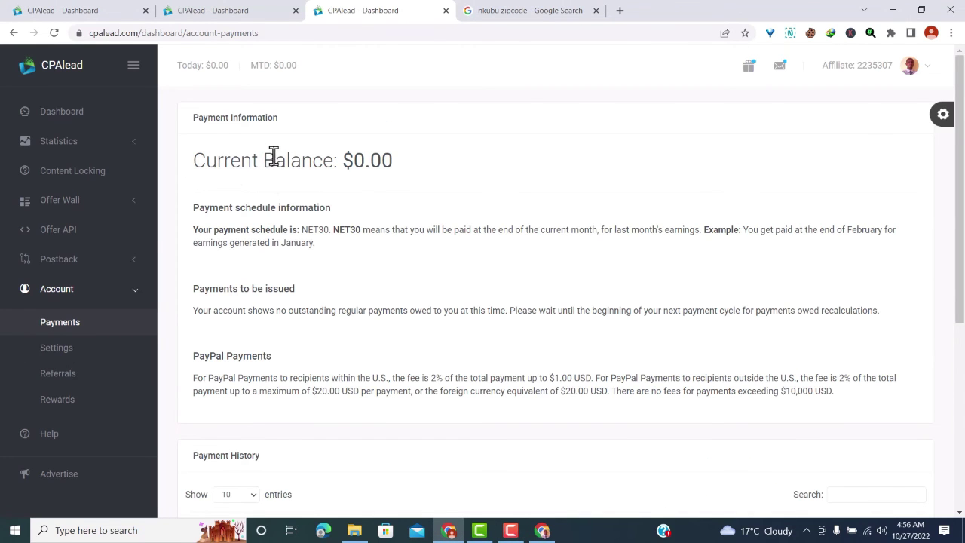
scroll(304, 172, down, 5)
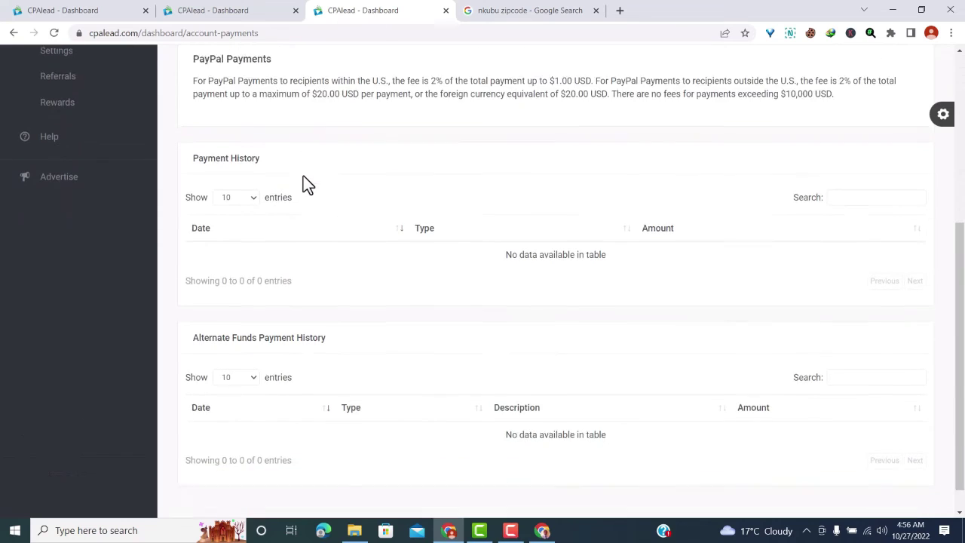
scroll(303, 176, up, 4)
scroll(303, 176, up, 1)
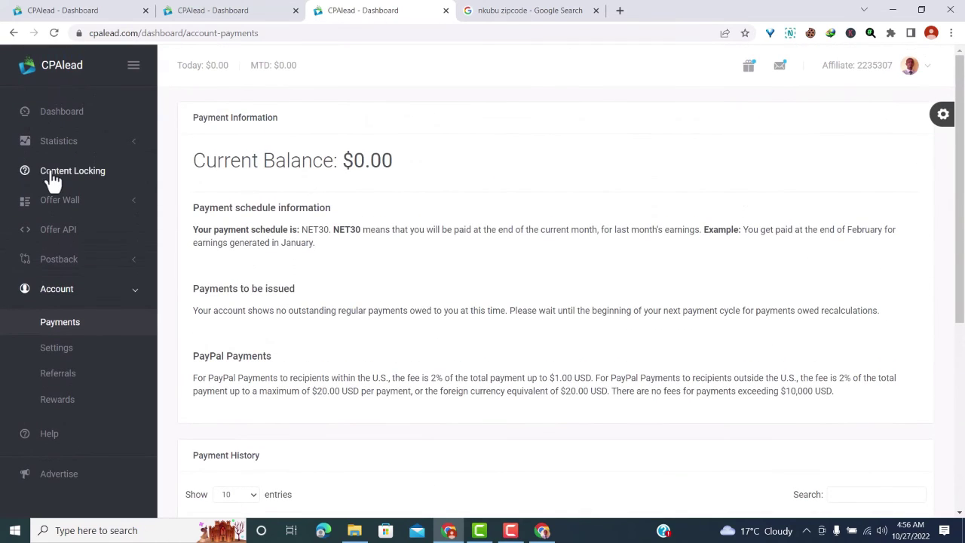
click(69, 119)
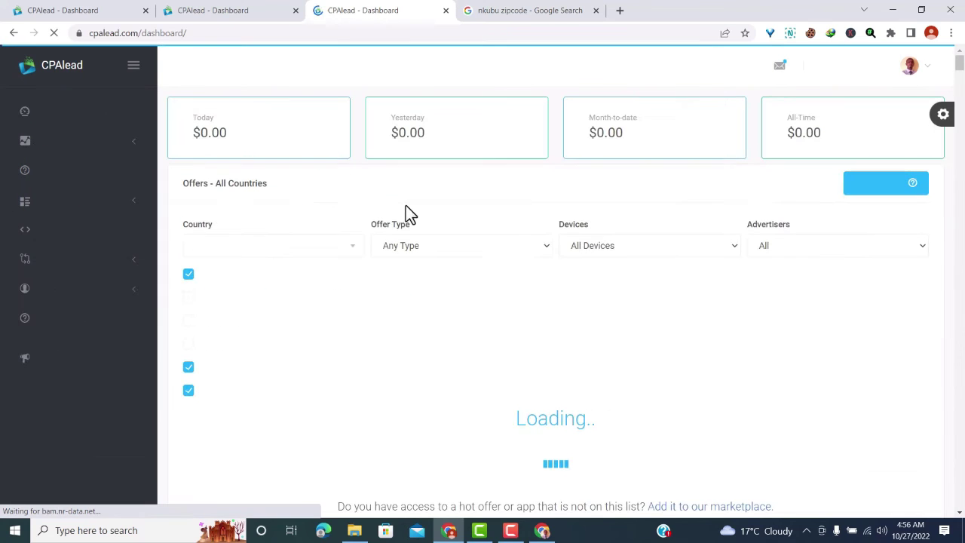
Check the dashboard's Country filter list, leaving all countries selected
scroll(424, 242, down, 3)
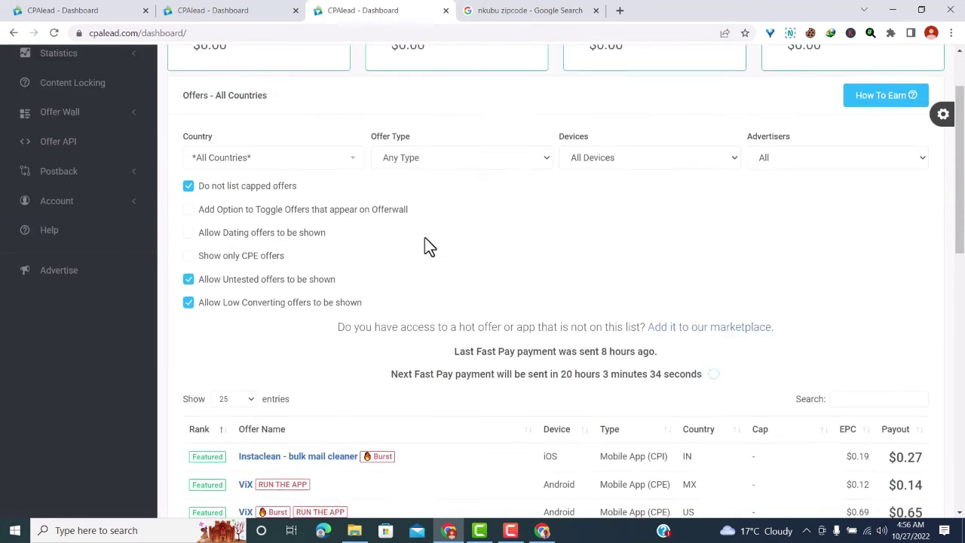
scroll(385, 240, up, 3)
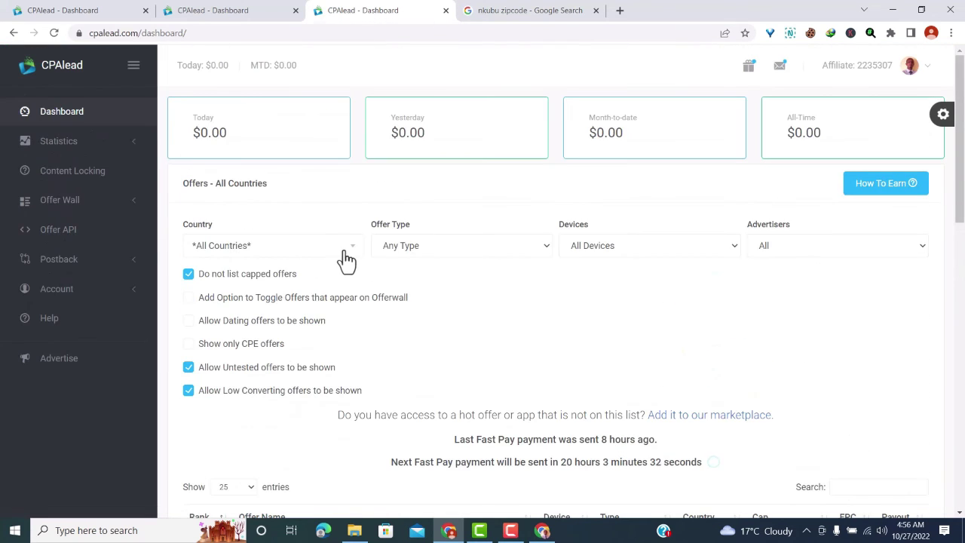
click(340, 253)
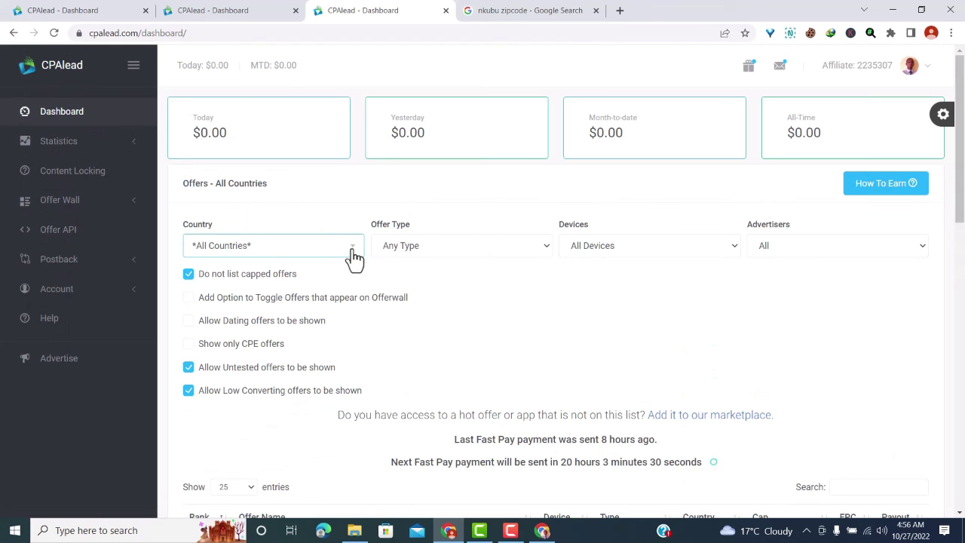
click(352, 254)
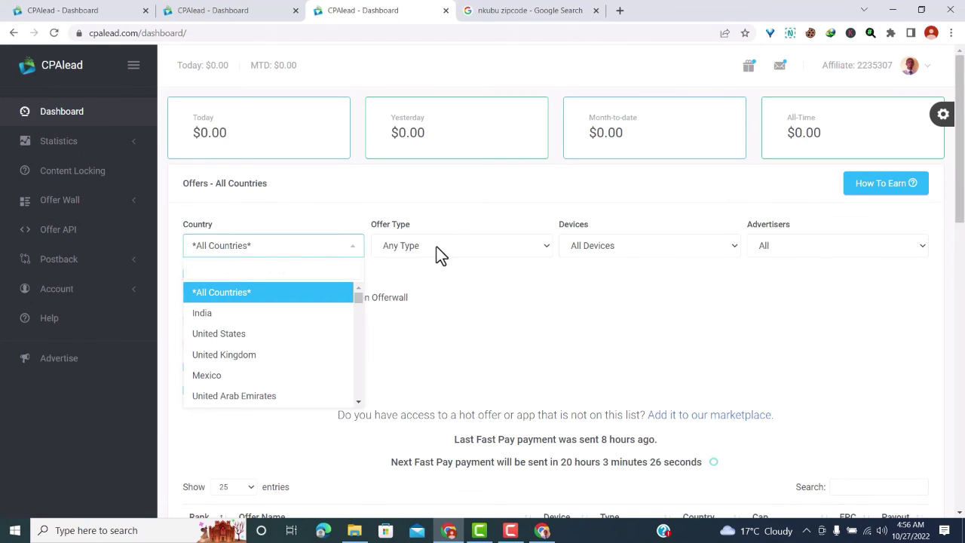
click(352, 254)
Review the Offer Type, Devices and Advertisers filters, keeping Any Type and All Devices
click(438, 248)
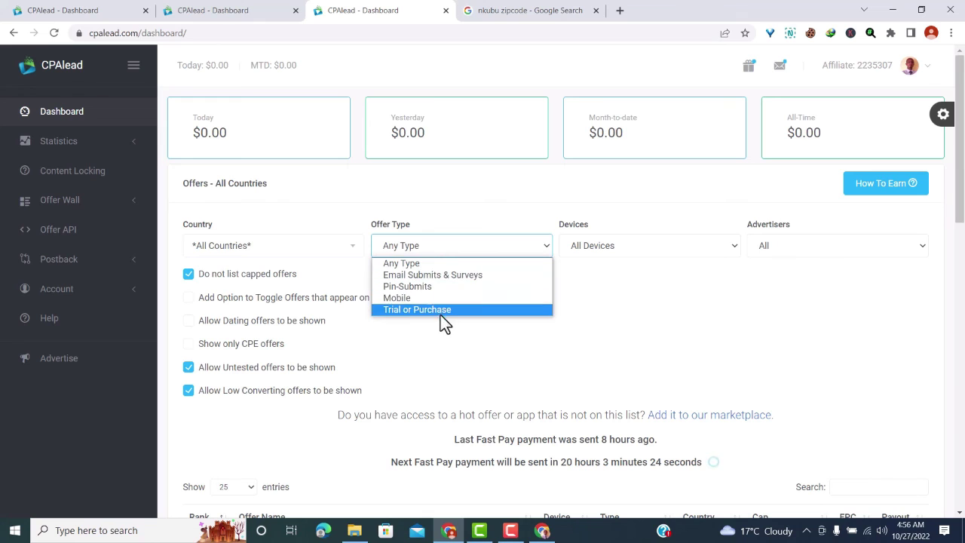
click(639, 275)
click(635, 251)
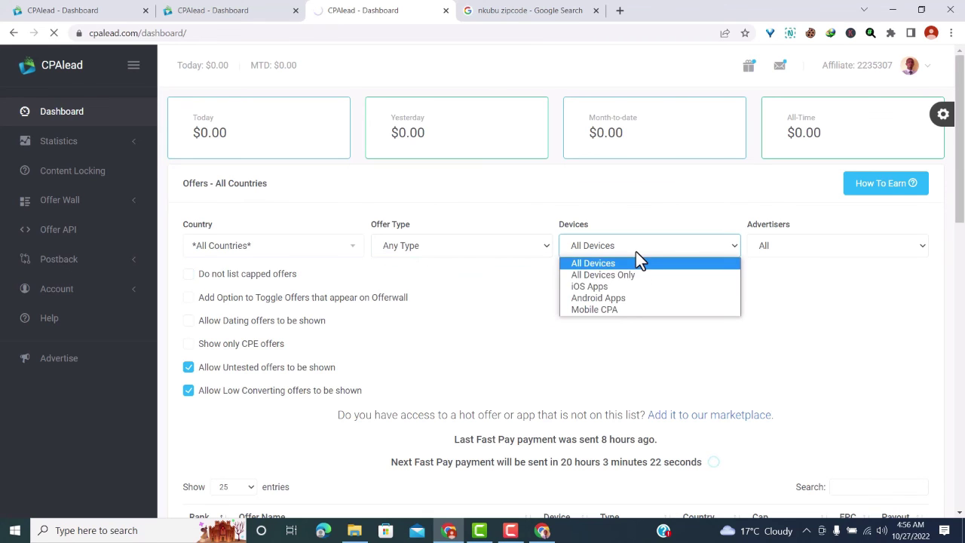
click(772, 249)
click(773, 249)
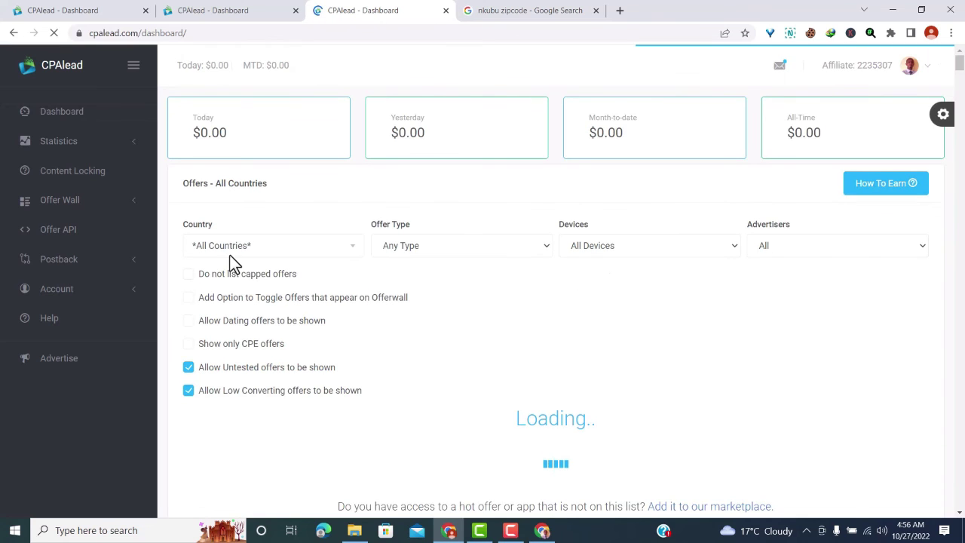